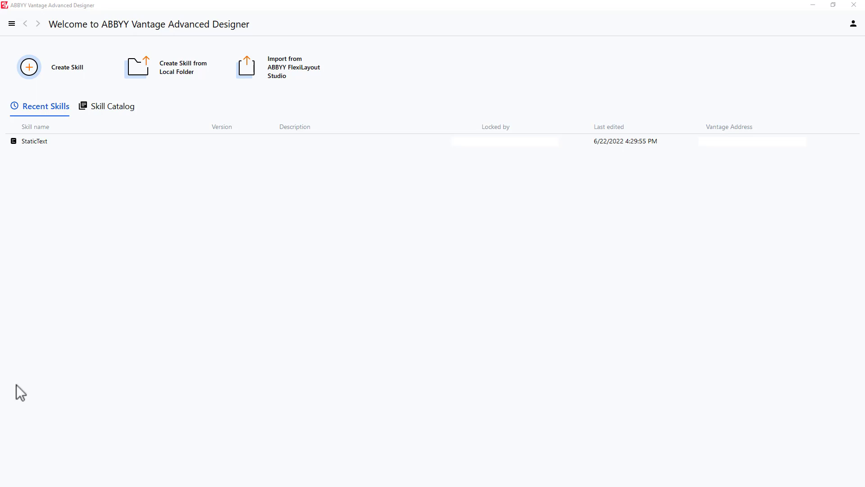
# Create a new document skill named DateDemo.
pyautogui.click(63, 67)
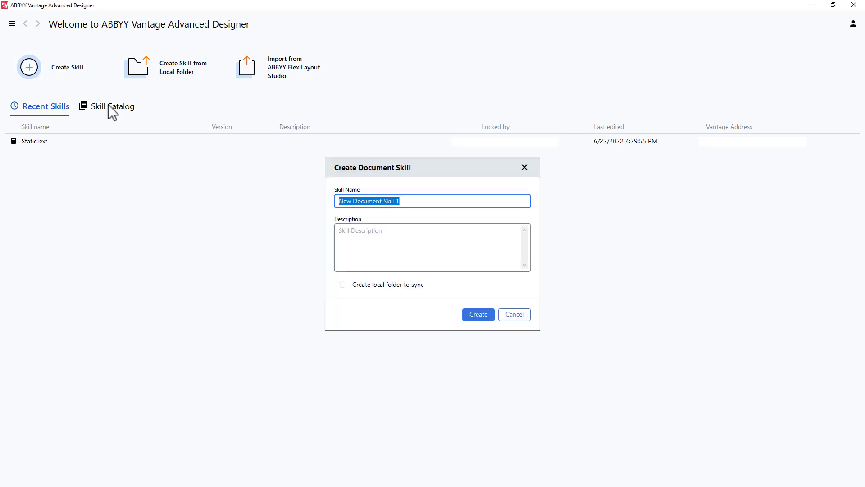
pyautogui.write('DateDemo')
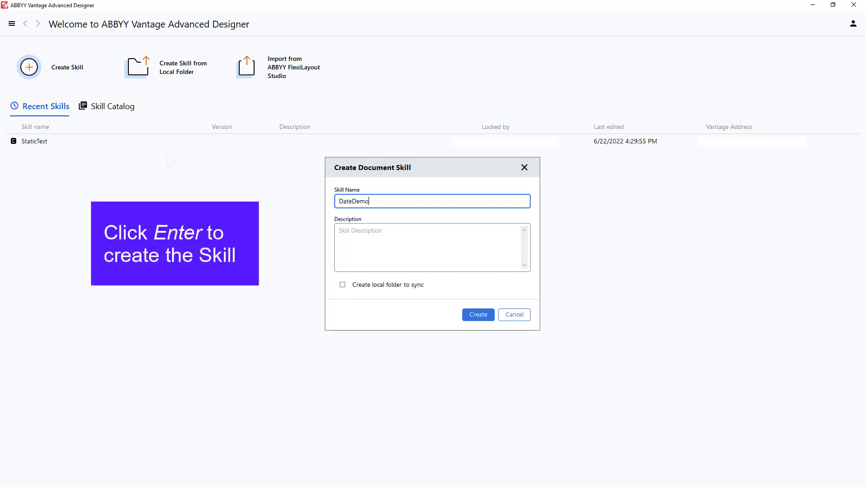
pyautogui.press('Return')
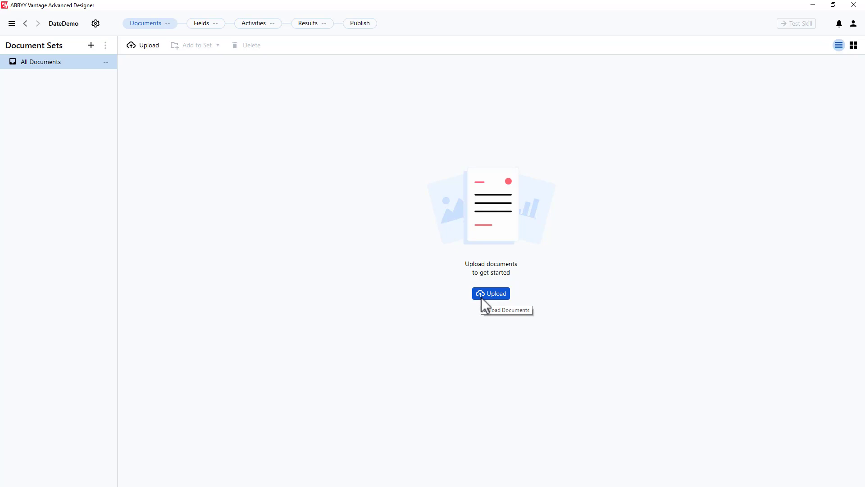
# Upload the document Dates.pdf from the Images folder to the skill.
pyautogui.click(480, 297)
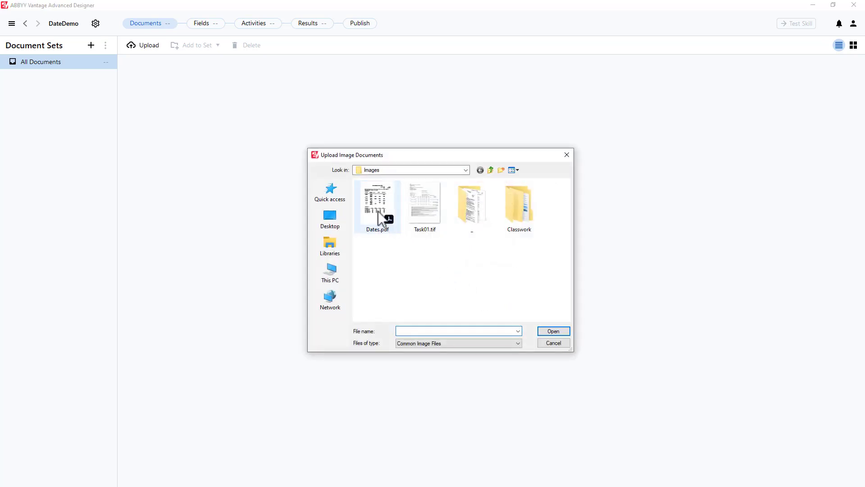
pyautogui.click(371, 206)
pyautogui.click(567, 334)
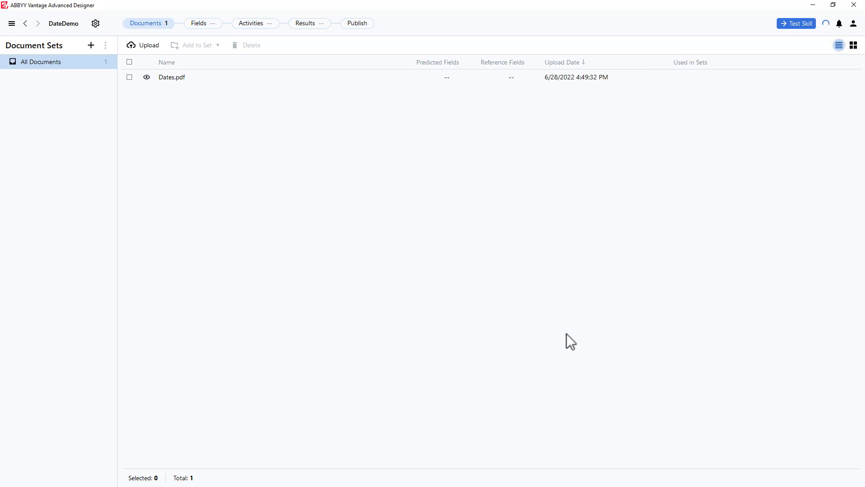
# Add an Extraction Rules activity between Start and Finish and open it in the Activity Editor.
pyautogui.click(258, 23)
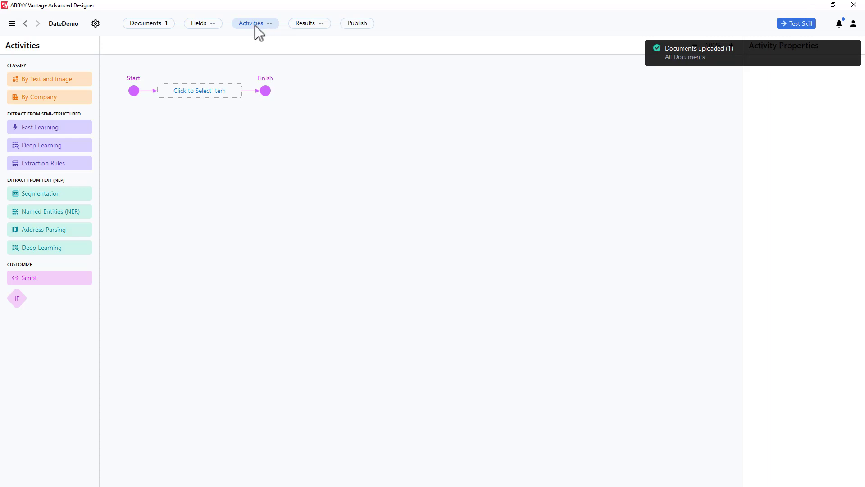
pyautogui.click(60, 167)
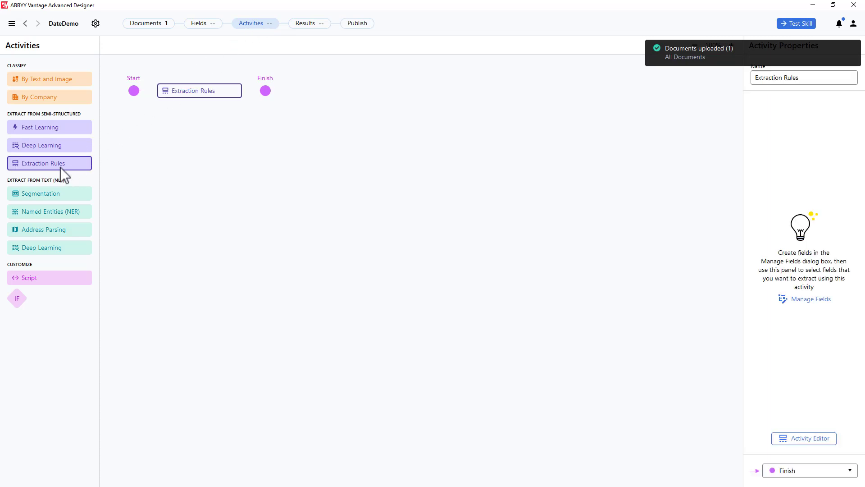
pyautogui.click(810, 438)
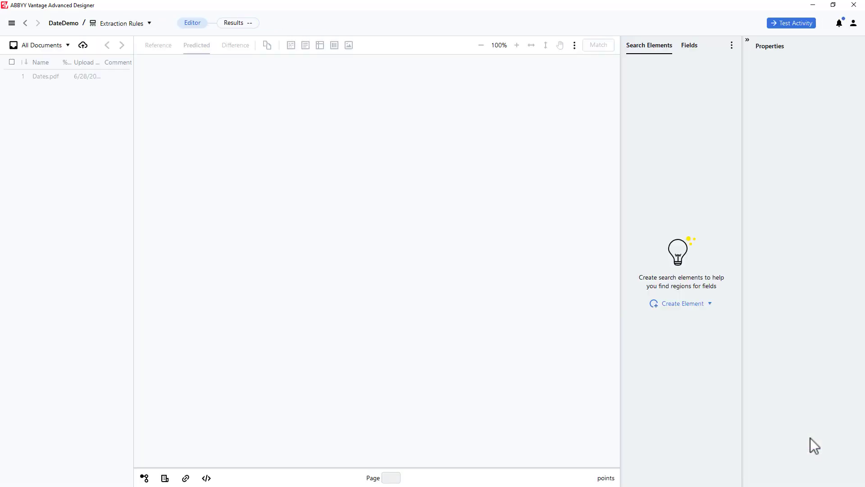
# Open Dates.pdf in the editor and create a search element of type Date.
pyautogui.click(53, 76)
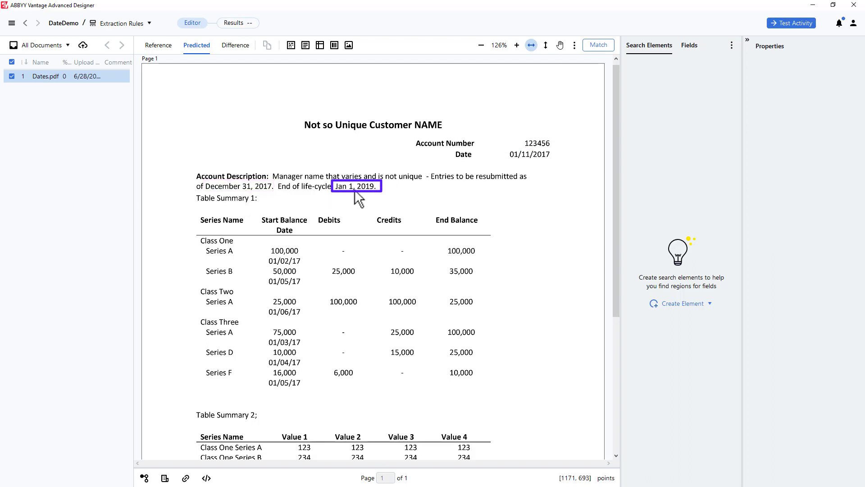
pyautogui.click(686, 303)
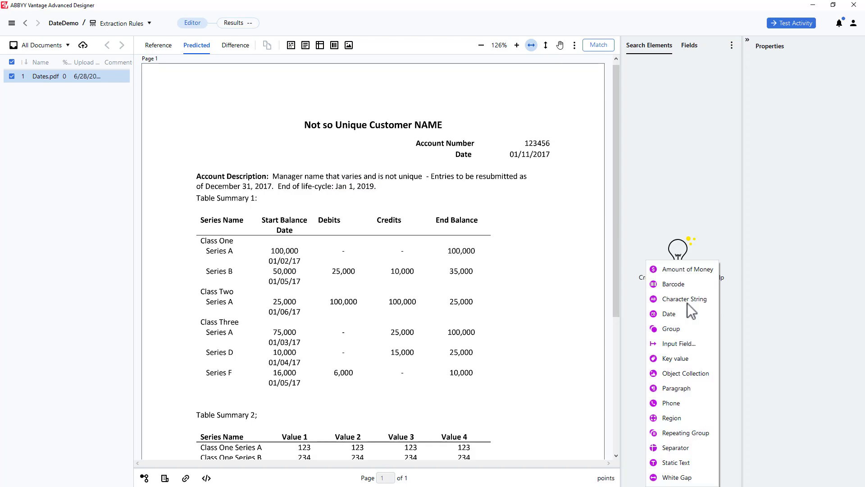
pyautogui.click(669, 314)
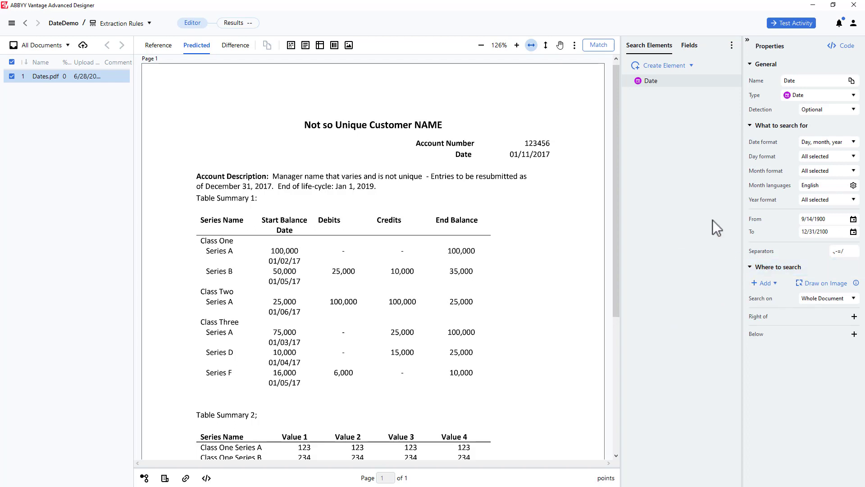
# Match the Date element against the document and examine its alternative hypotheses.
pyautogui.click(595, 45)
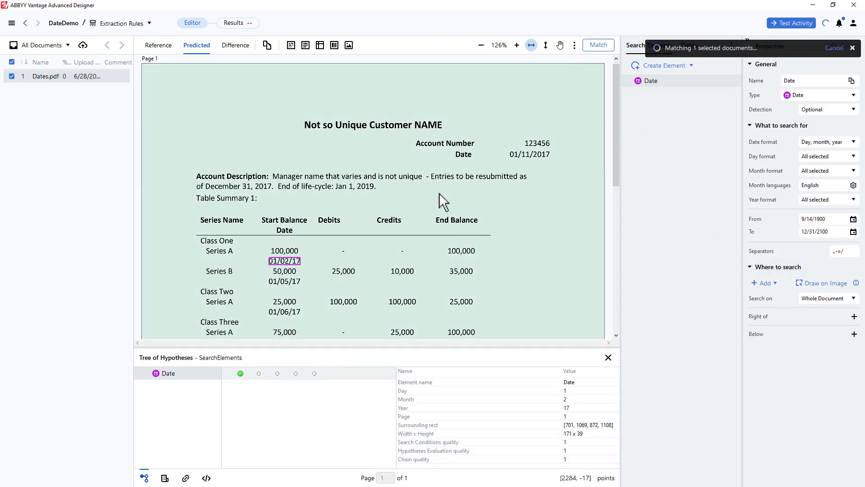
pyautogui.moveTo(260, 373)
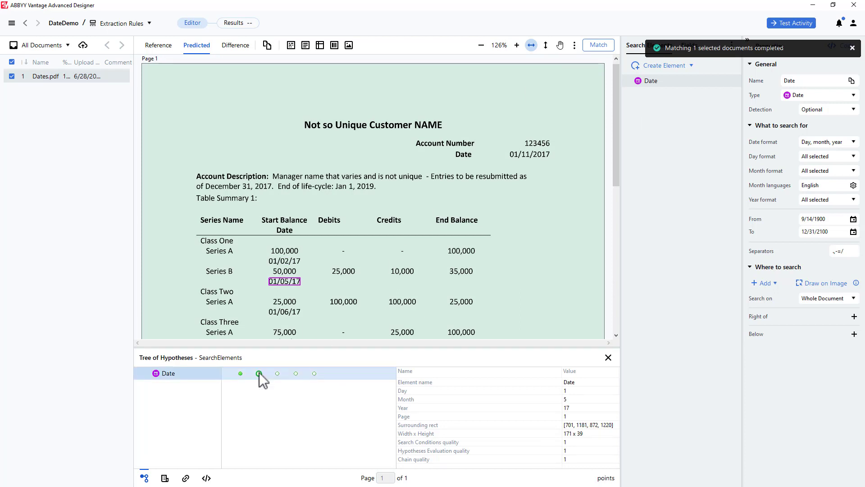
pyautogui.click(277, 373)
pyautogui.click(296, 373)
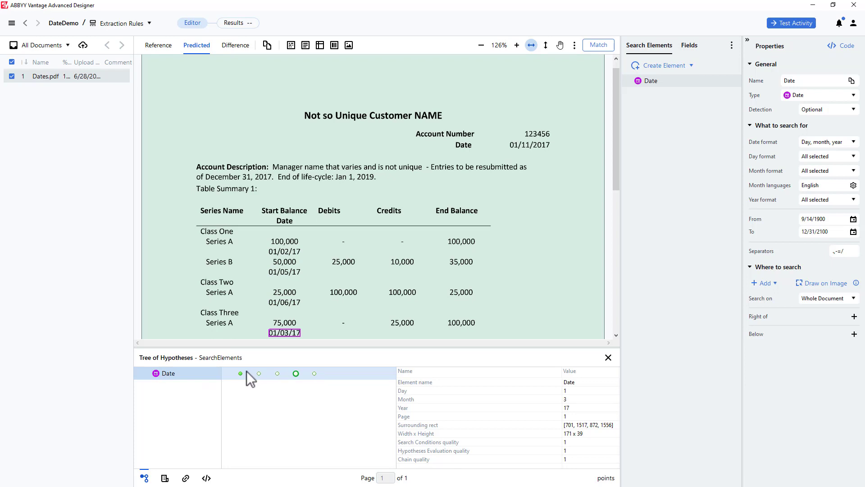
# Restrict the Date element's year format to Four digits by excluding Two digits.
pyautogui.click(661, 80)
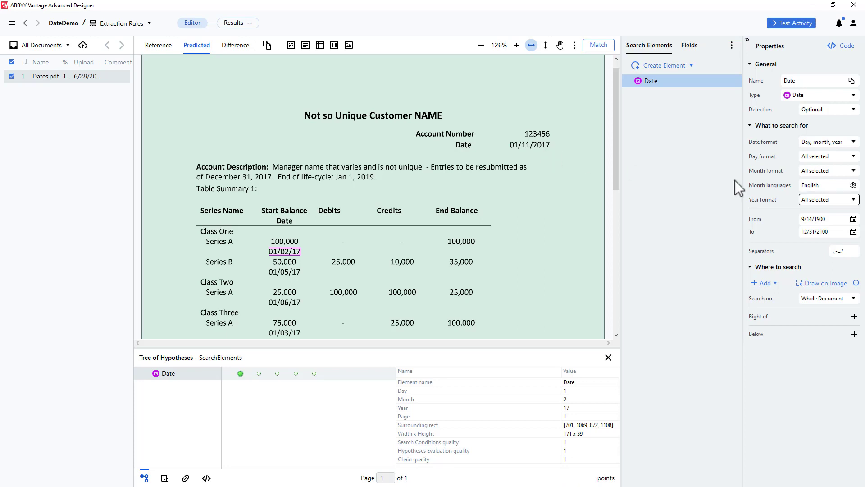
pyautogui.click(853, 199)
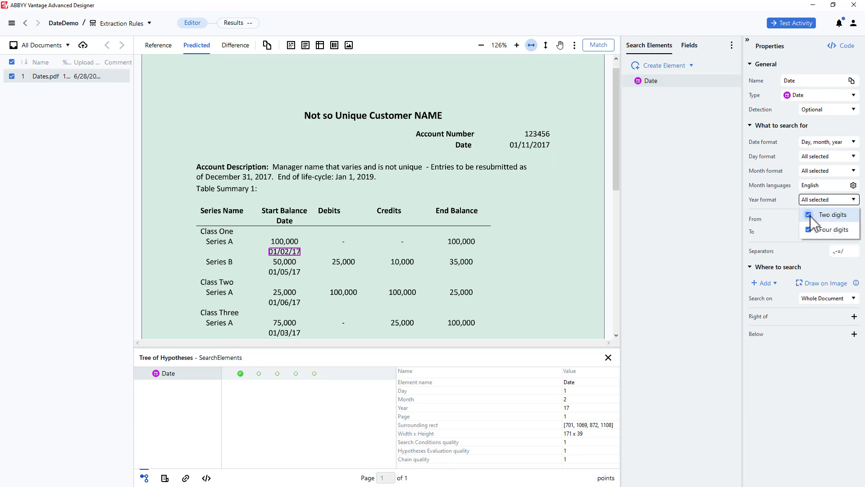
pyautogui.click(809, 215)
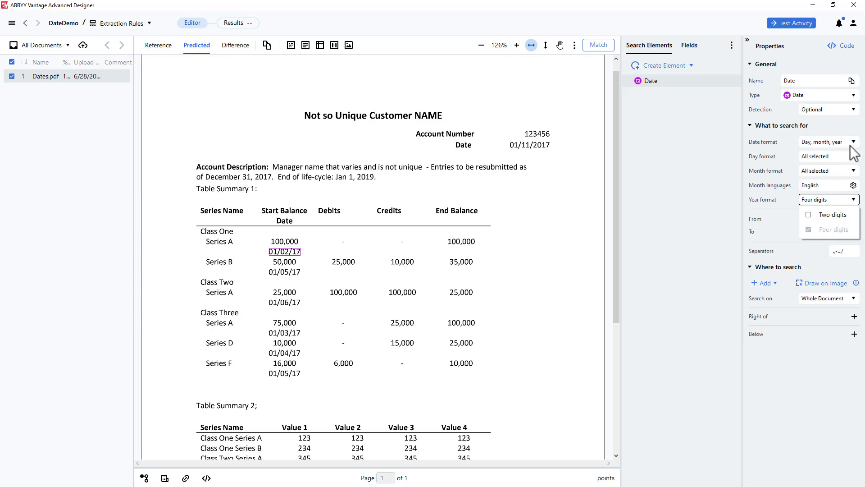
# Set the Date element's date format to Month, day, year only and match the document again.
pyautogui.click(853, 142)
pyautogui.click(801, 172)
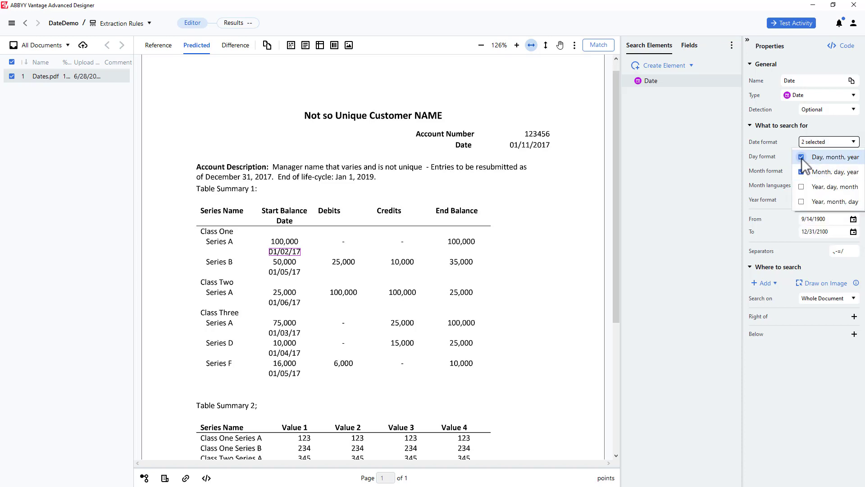
pyautogui.click(801, 157)
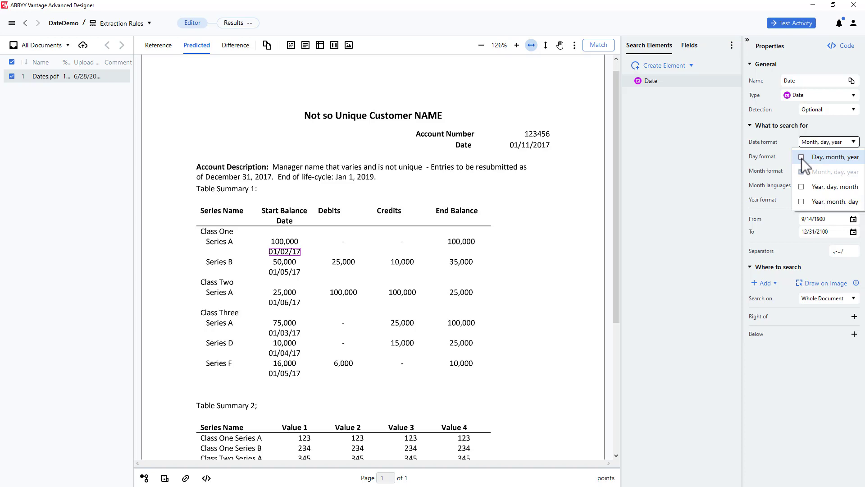
pyautogui.click(598, 47)
pyautogui.click(598, 46)
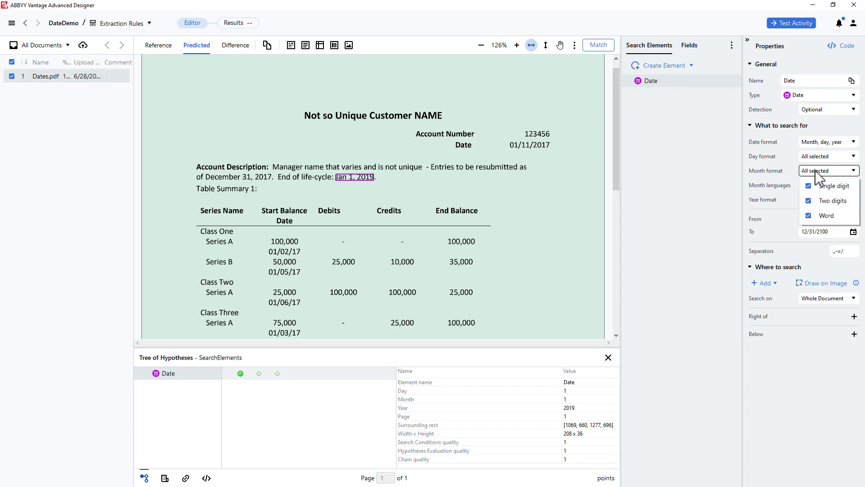
# Restrict the Date element's month format to Two digits by excluding Single digit and Word, and rerun the match.
pyautogui.click(810, 186)
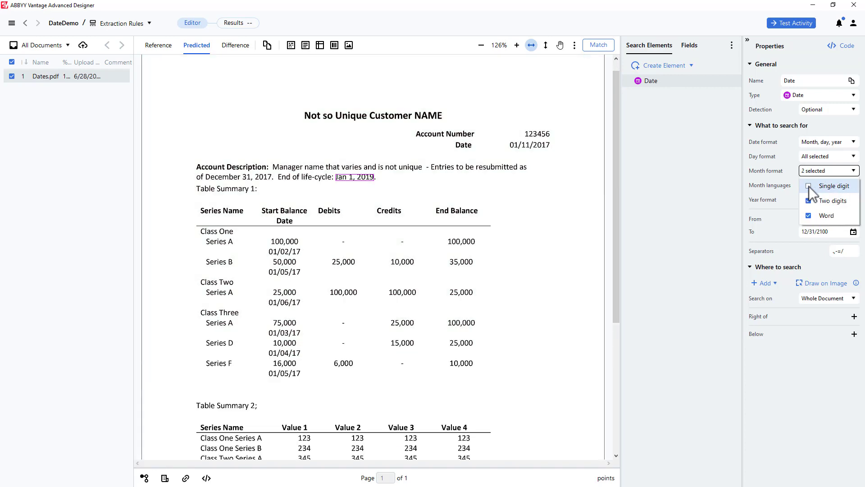
pyautogui.click(809, 216)
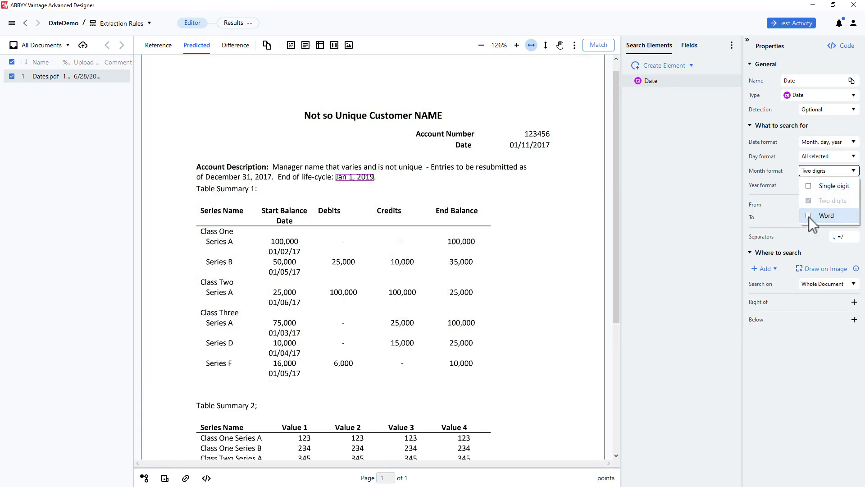
pyautogui.click(594, 46)
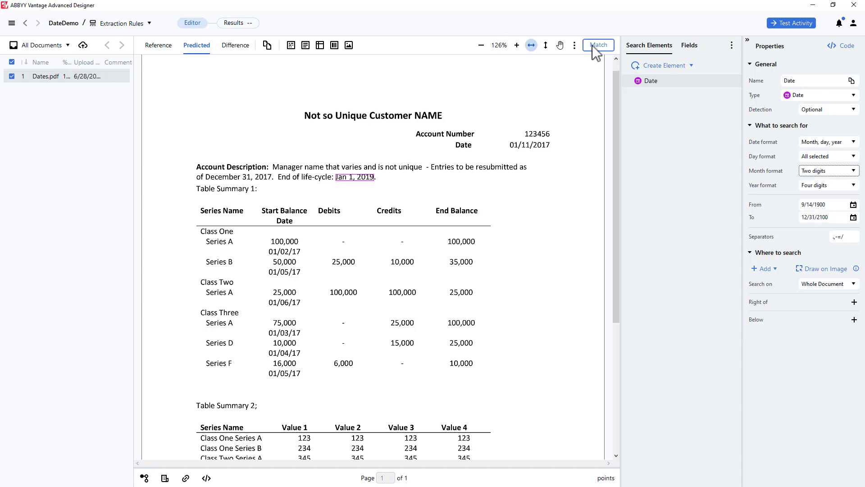
pyautogui.click(592, 45)
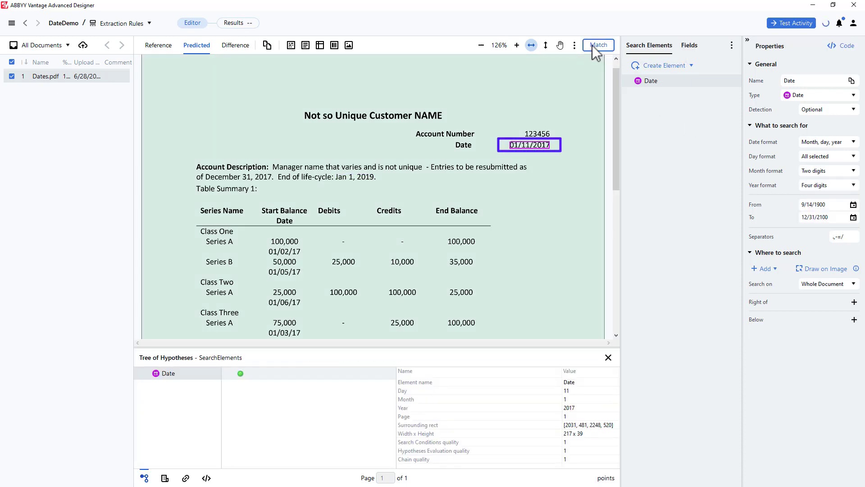
# Duplicate the Date search element by copying and pasting it in the element list.
pyautogui.rightClick(673, 82)
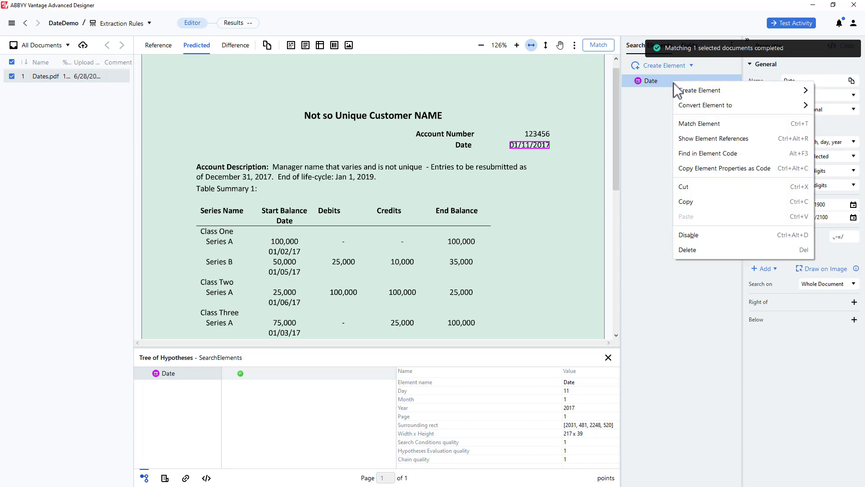
pyautogui.click(694, 201)
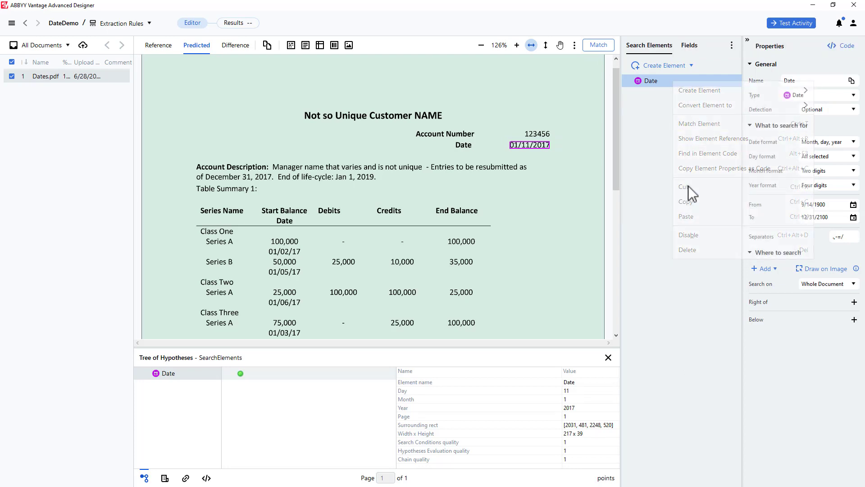
pyautogui.click(659, 90)
pyautogui.rightClick(660, 83)
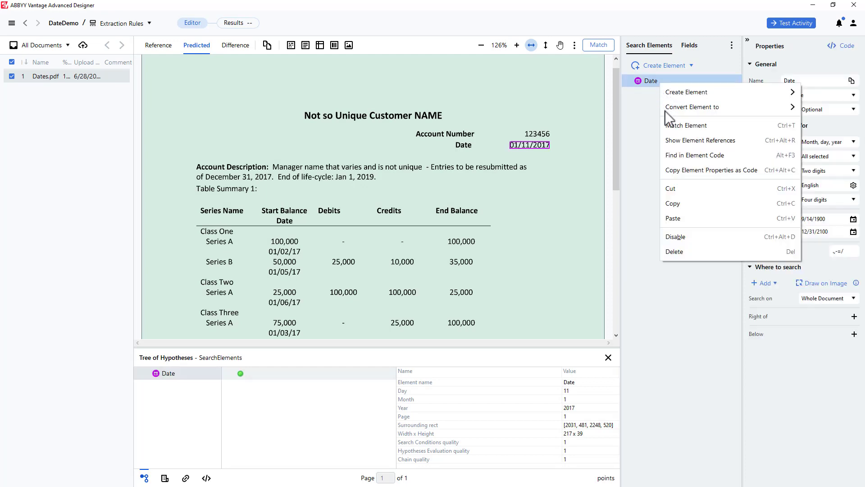
pyautogui.click(683, 219)
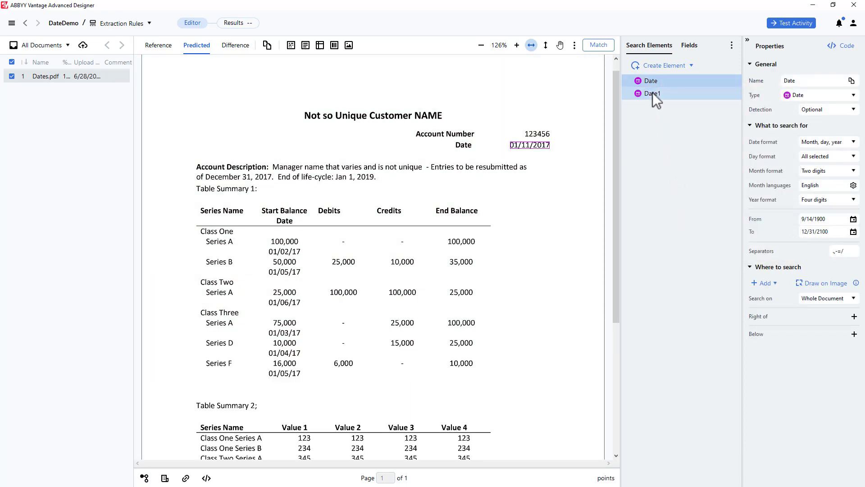
# Rename the pasted copy of the Date element to DateResub.
pyautogui.click(653, 92)
pyautogui.moveTo(799, 80); pyautogui.dragTo(797, 80)
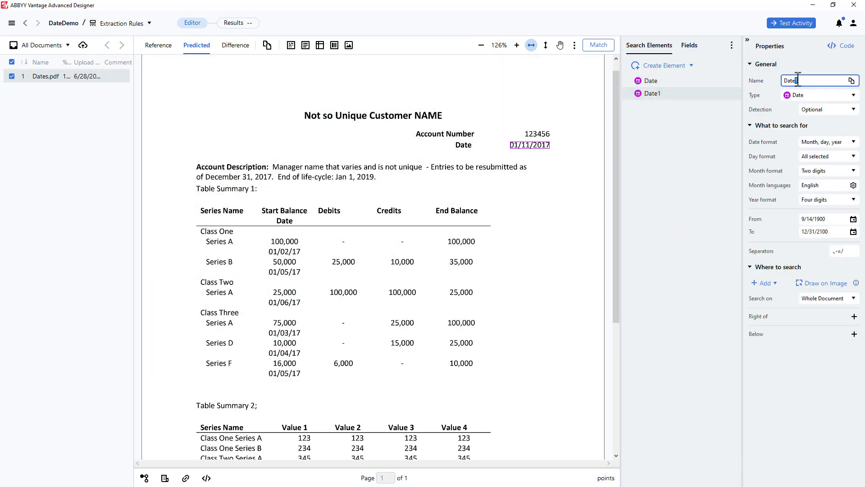
pyautogui.write('Resub')
pyautogui.press('Return')
# Change the DateResub element's month format to Word only, excluding Two digits.
pyautogui.click(854, 171)
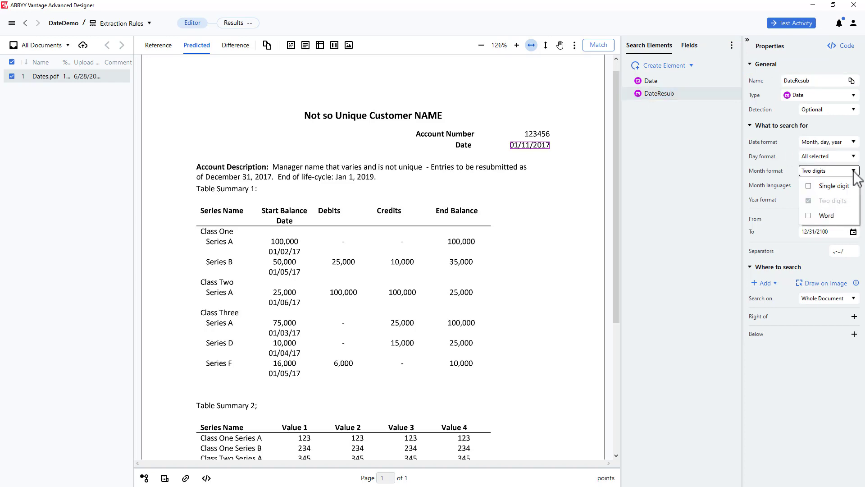
pyautogui.click(808, 215)
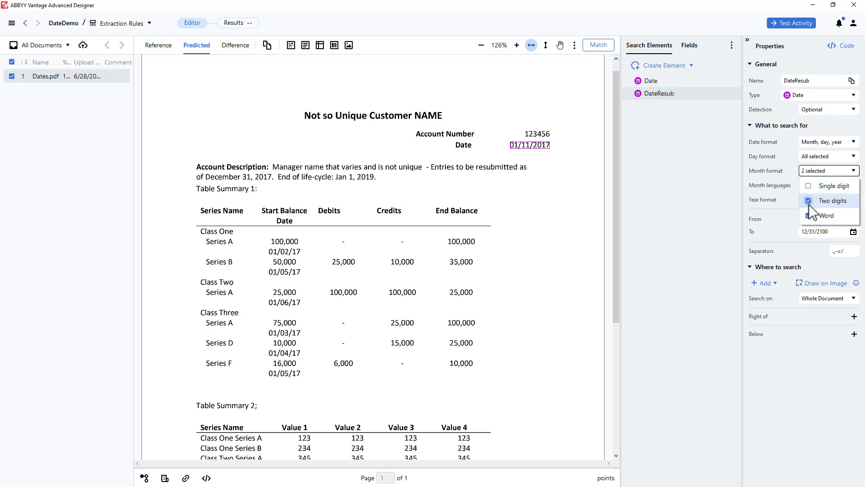
pyautogui.click(809, 201)
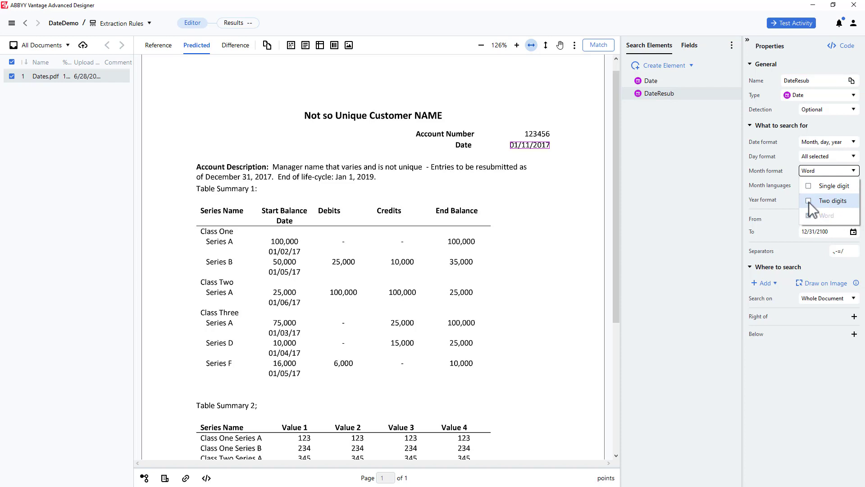
# Match the document and check the hypotheses of both the Date and DateResub elements.
pyautogui.click(600, 44)
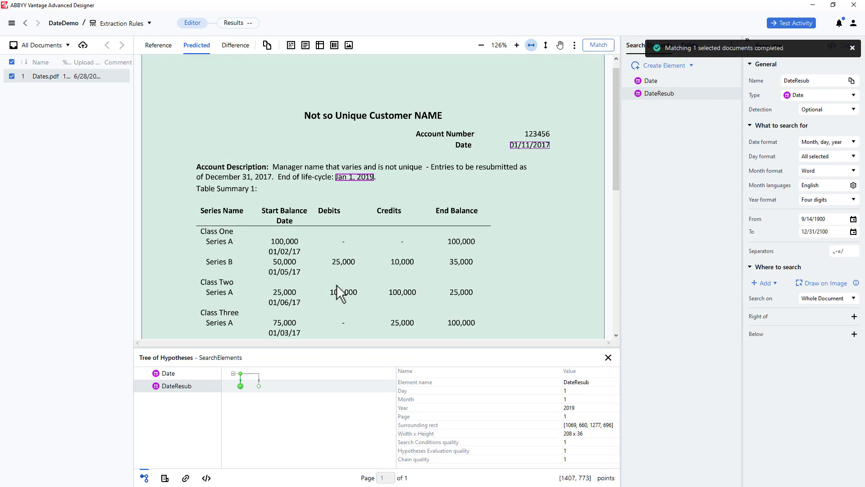
pyautogui.click(241, 374)
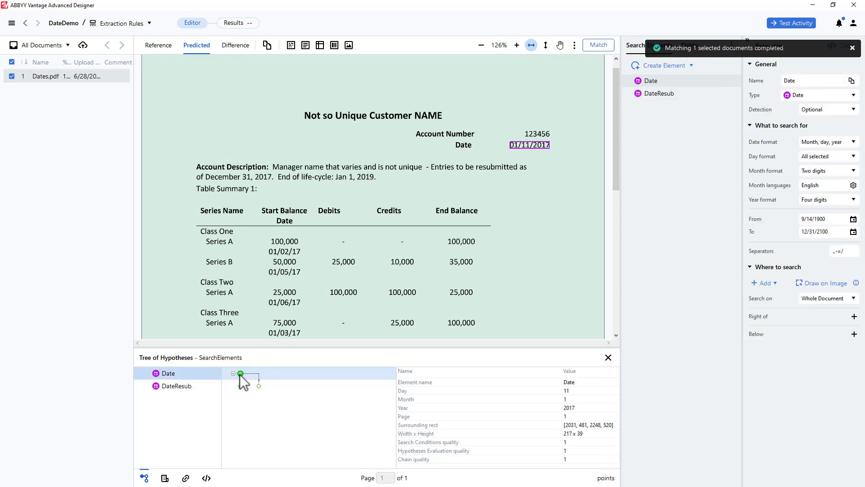
pyautogui.click(240, 385)
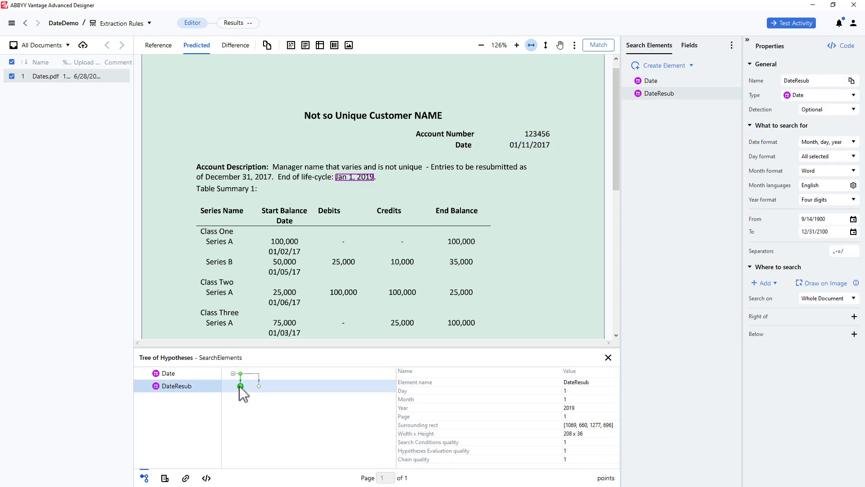
# Compare the two DateResub hypotheses and add a Nearest to Left Page Edge condition to the DateResub element.
pyautogui.click(259, 387)
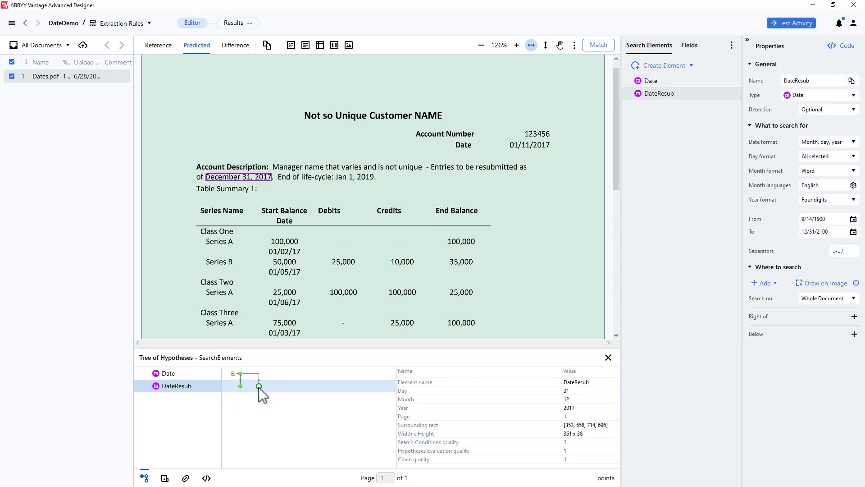
pyautogui.click(240, 386)
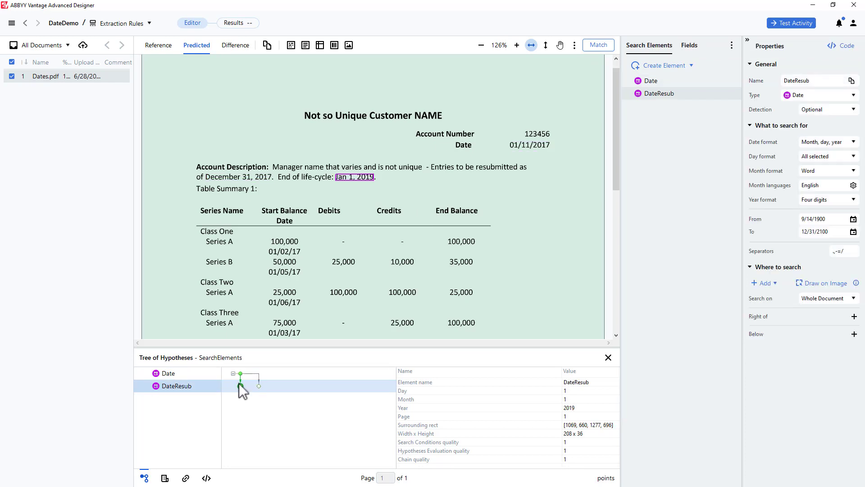
pyautogui.click(775, 283)
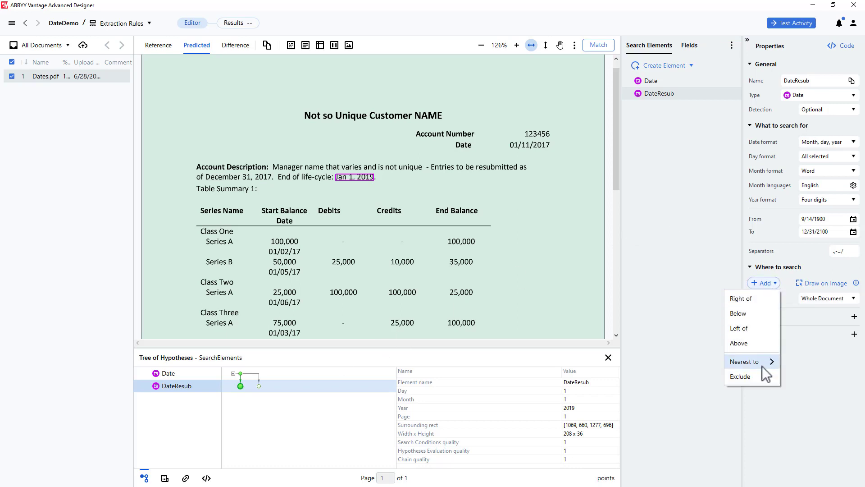
pyautogui.moveTo(766, 373)
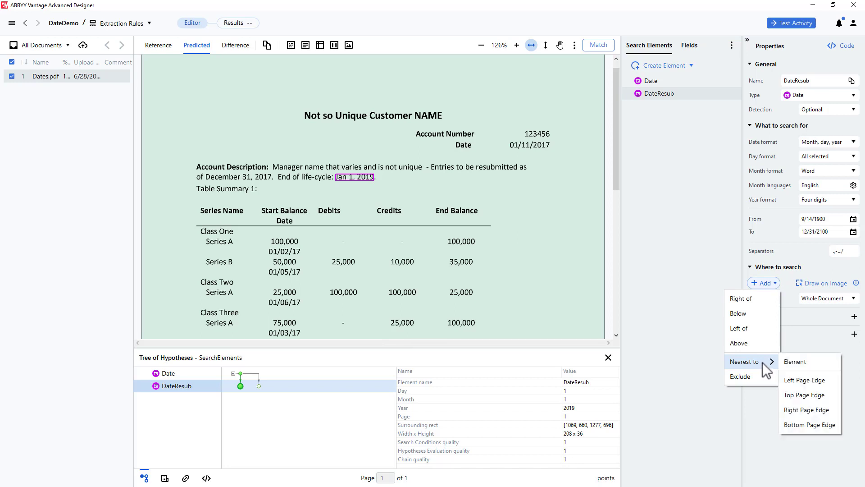
pyautogui.click(802, 380)
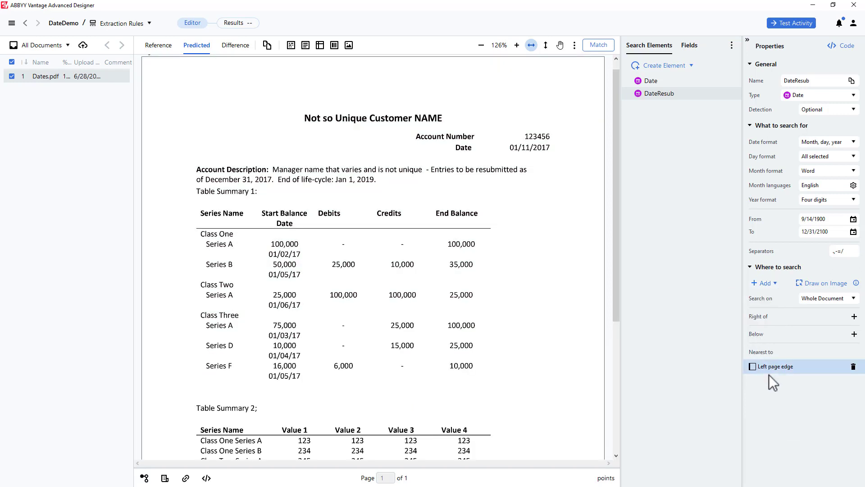
# Match the document and check the Date and DateResub hypotheses with the page-edge condition applied.
pyautogui.click(596, 41)
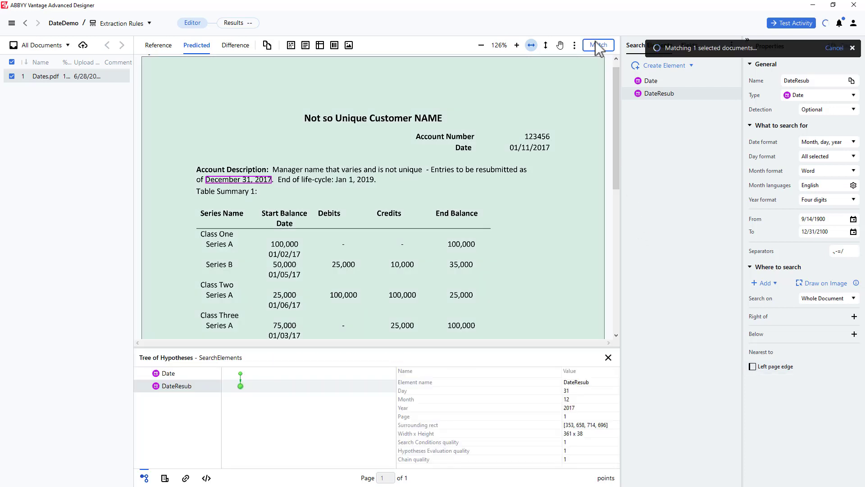
pyautogui.click(240, 374)
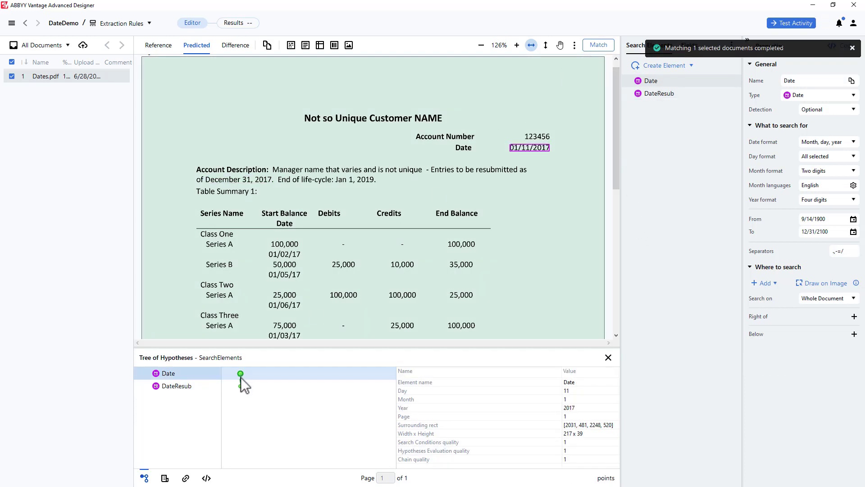
pyautogui.click(241, 387)
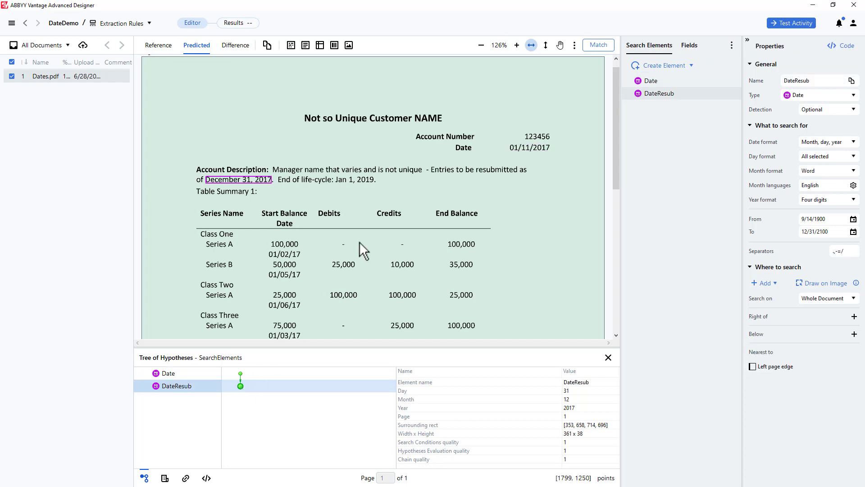
# Duplicate the DateResub search element by copying and pasting it in the element list.
pyautogui.click(660, 93)
pyautogui.rightClick(659, 94)
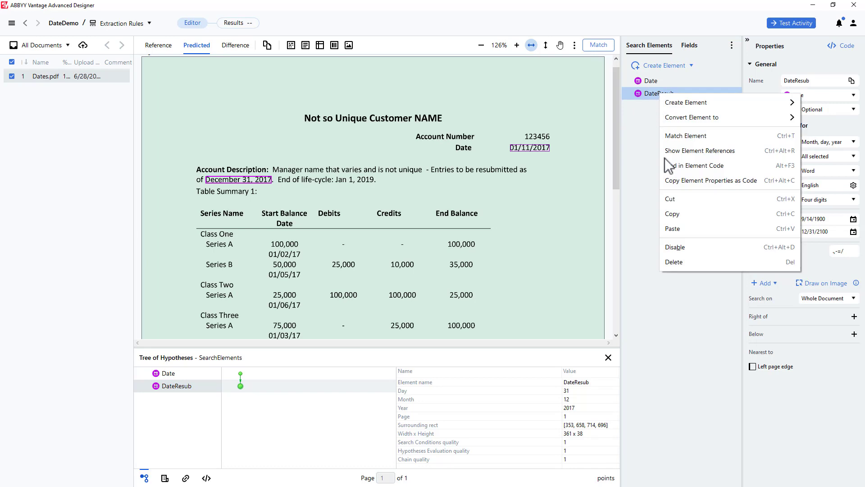
pyautogui.click(669, 212)
pyautogui.rightClick(674, 92)
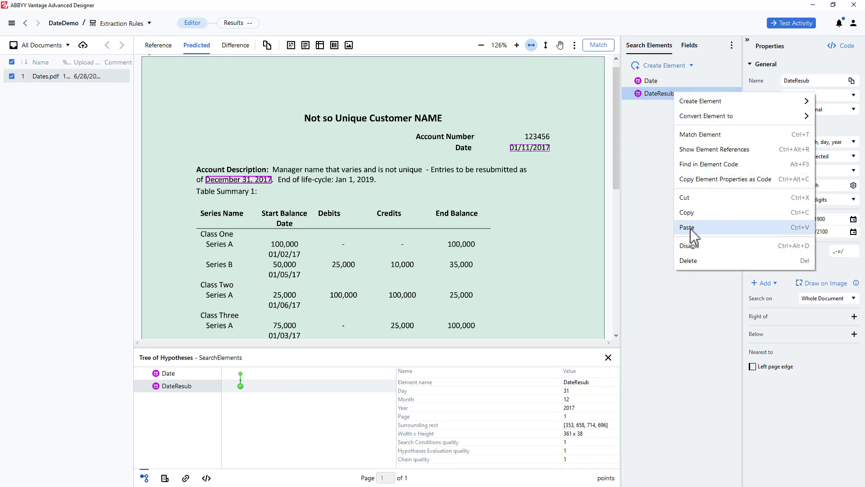
pyautogui.click(689, 228)
# Rename the pasted copy of the DateResub element to DateEOL.
pyautogui.click(662, 107)
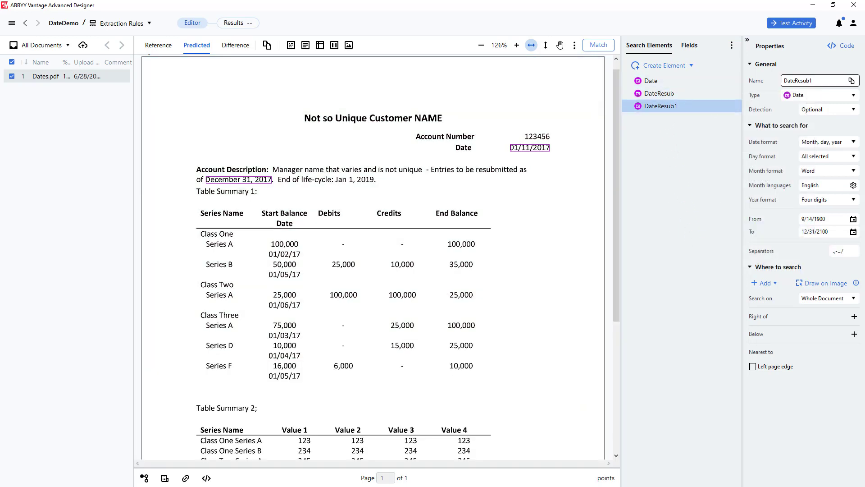
pyautogui.moveTo(813, 80); pyautogui.dragTo(797, 80)
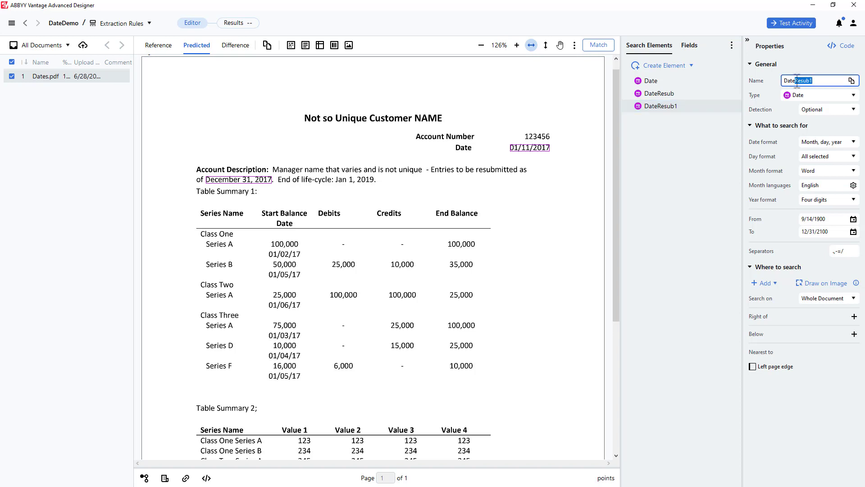
pyautogui.write('EOL')
# Match the document and check the hypotheses of the Date, DateResub and DateEOL elements.
pyautogui.click(604, 45)
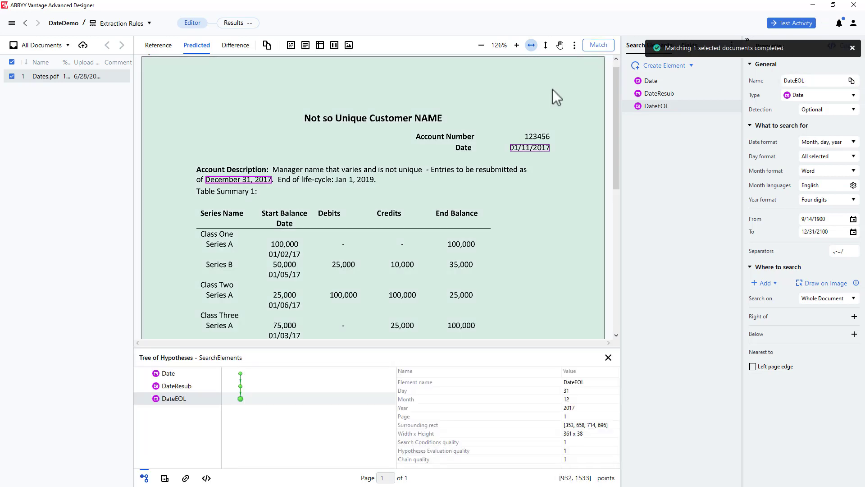
pyautogui.click(241, 374)
pyautogui.click(241, 387)
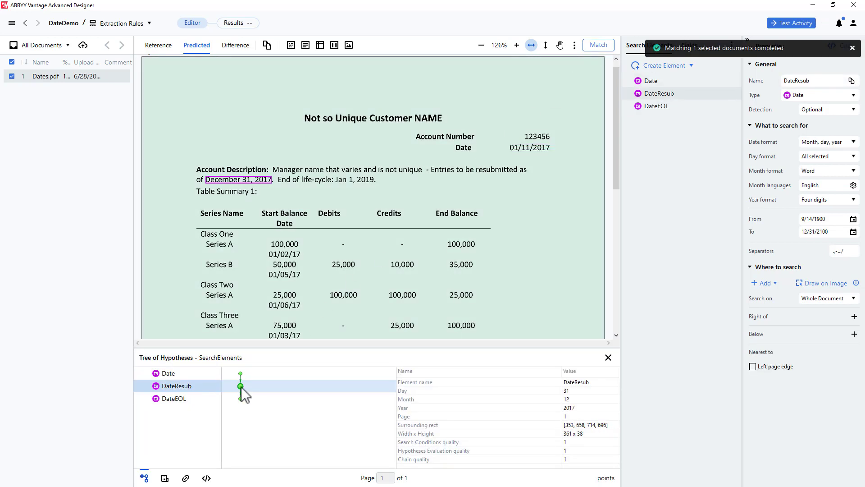
pyautogui.click(240, 399)
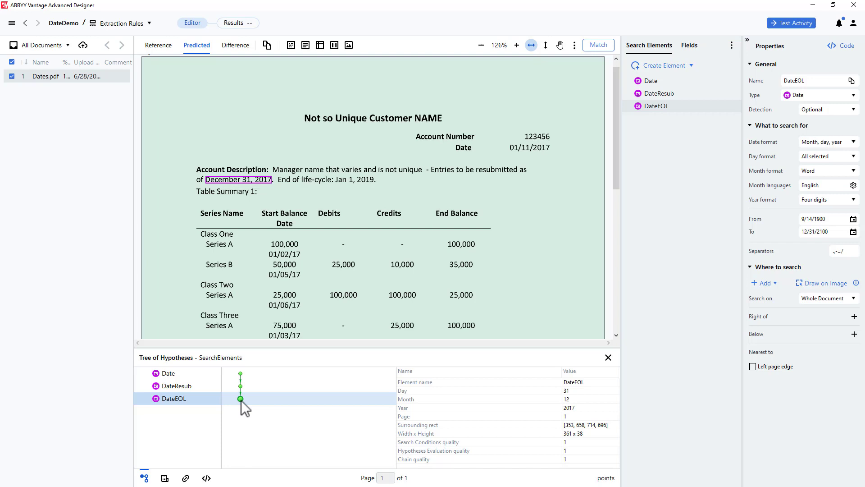
# Exclude the DateResub element from the DateEOL element's search area and save the exclusion.
pyautogui.click(774, 283)
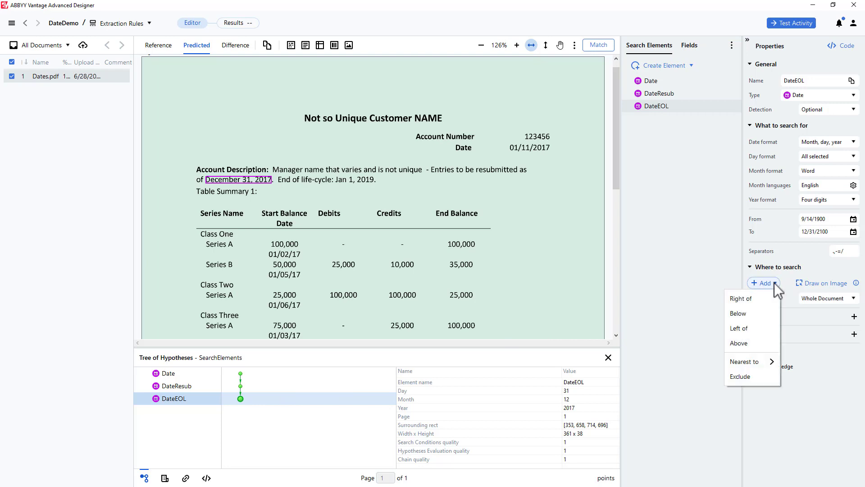
pyautogui.click(750, 377)
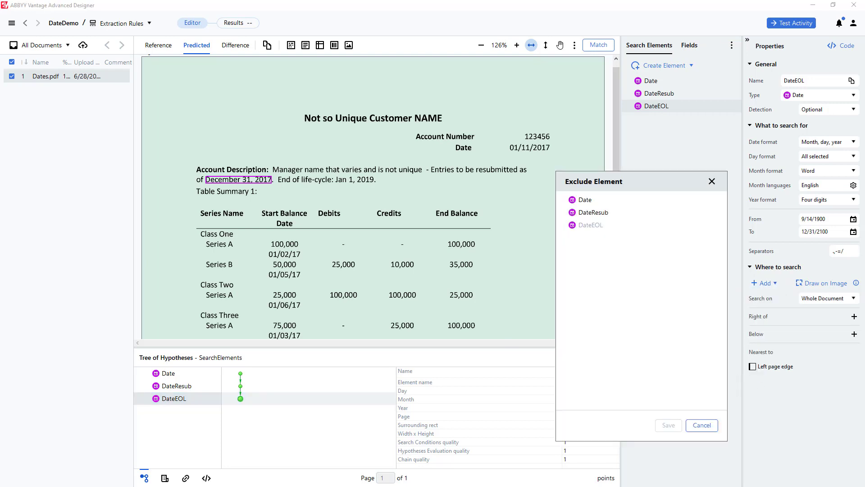
pyautogui.click(587, 212)
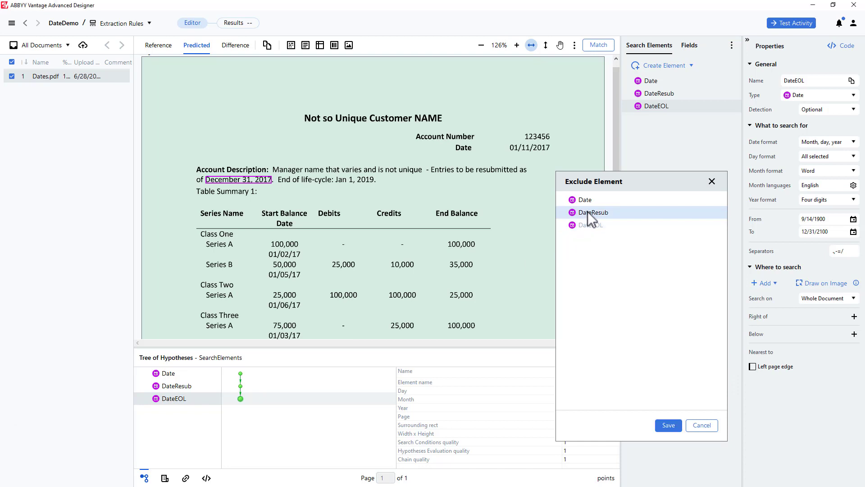
pyautogui.click(667, 425)
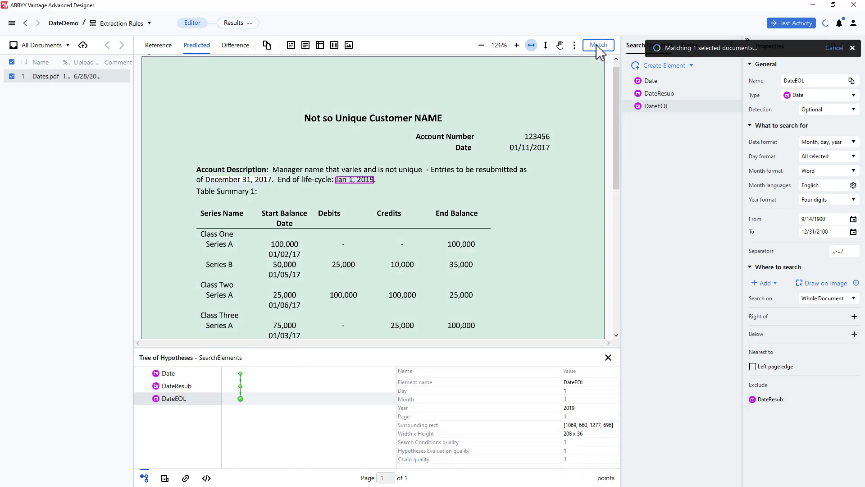
# Check the Date, DateResub and DateEOL hypotheses from the match that uses the DateResub exclusion.
pyautogui.click(241, 374)
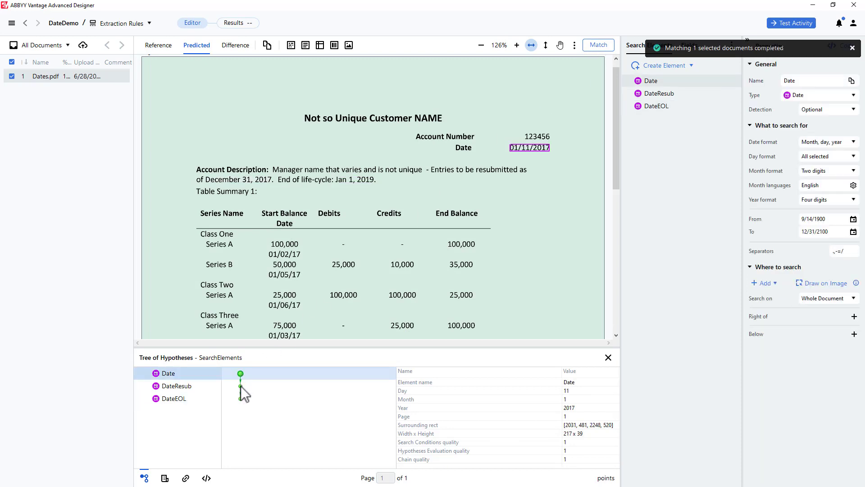
pyautogui.click(241, 386)
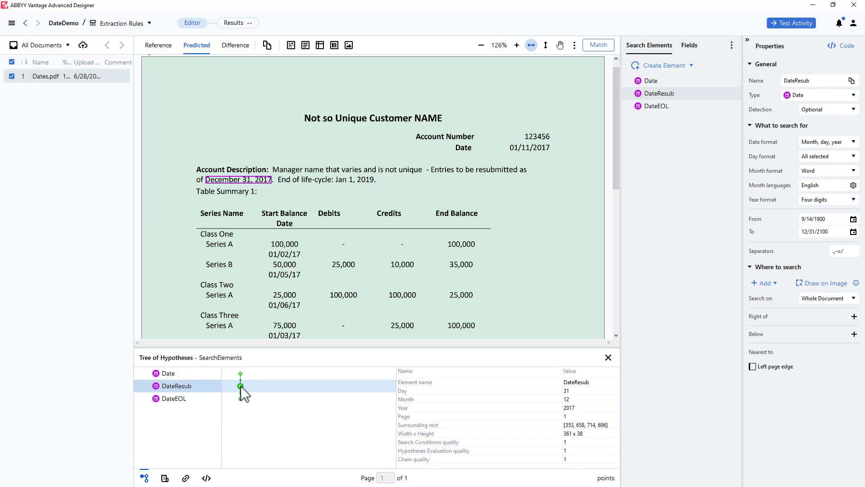
pyautogui.click(241, 399)
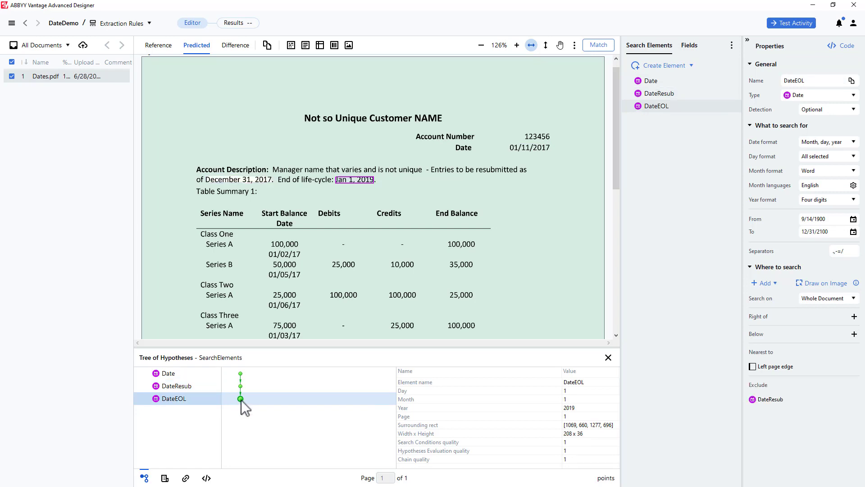